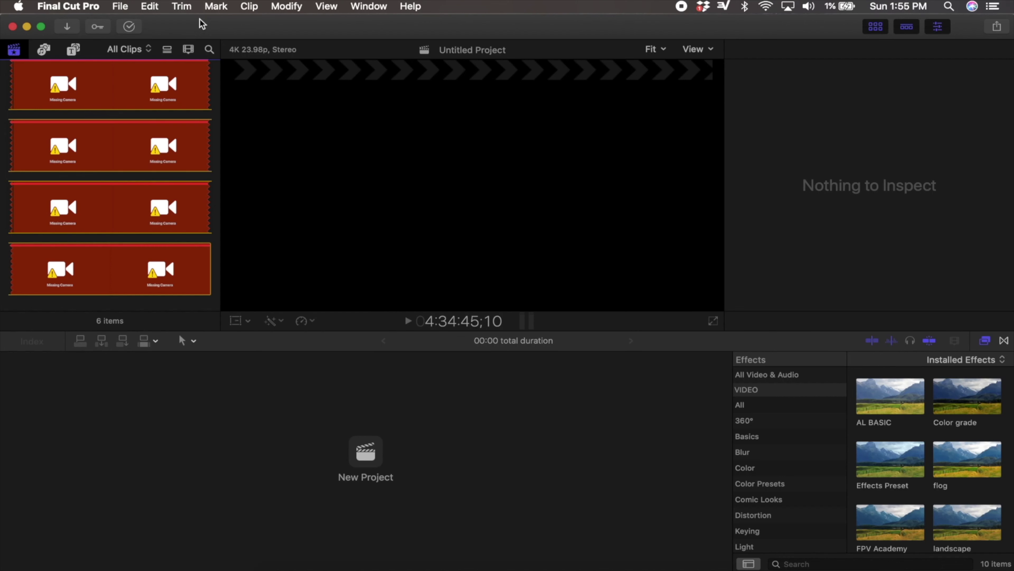
Create a library named Vertigo saved in Big Guy > FCP Catalouge.
left_click(123, 6)
mouse_move(132, 22)
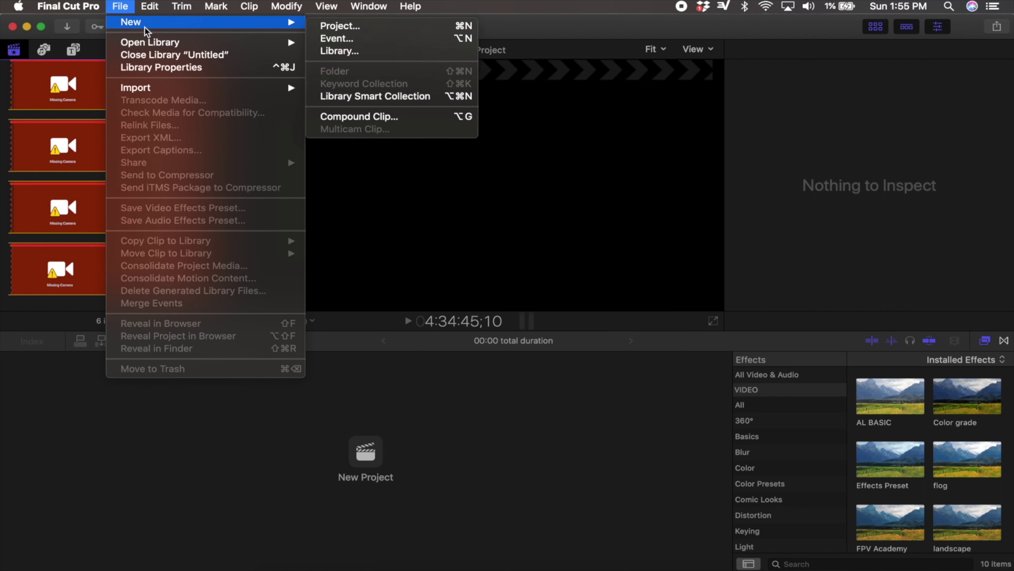
left_click(397, 56)
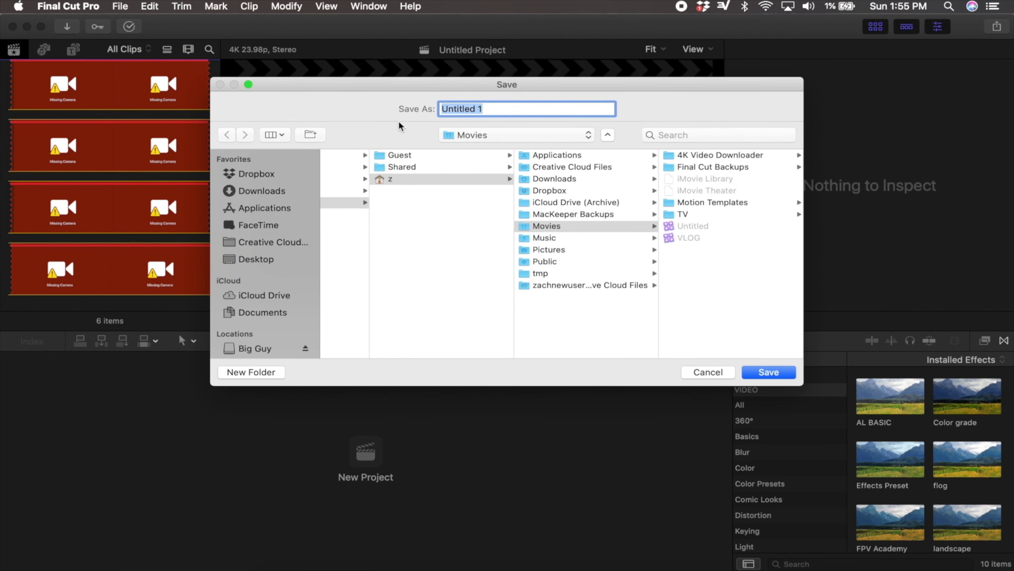
left_click(278, 348)
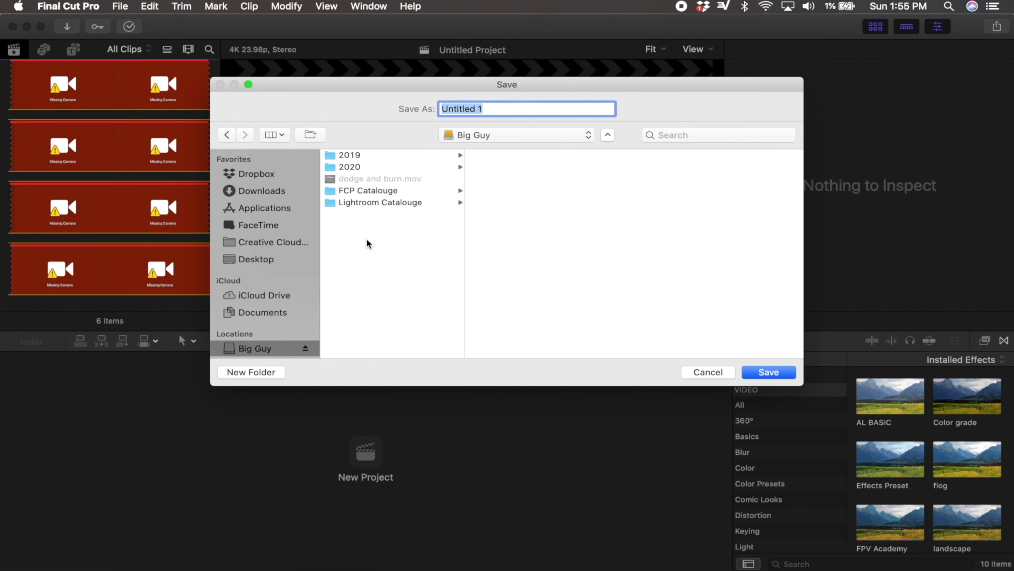
left_click(404, 190)
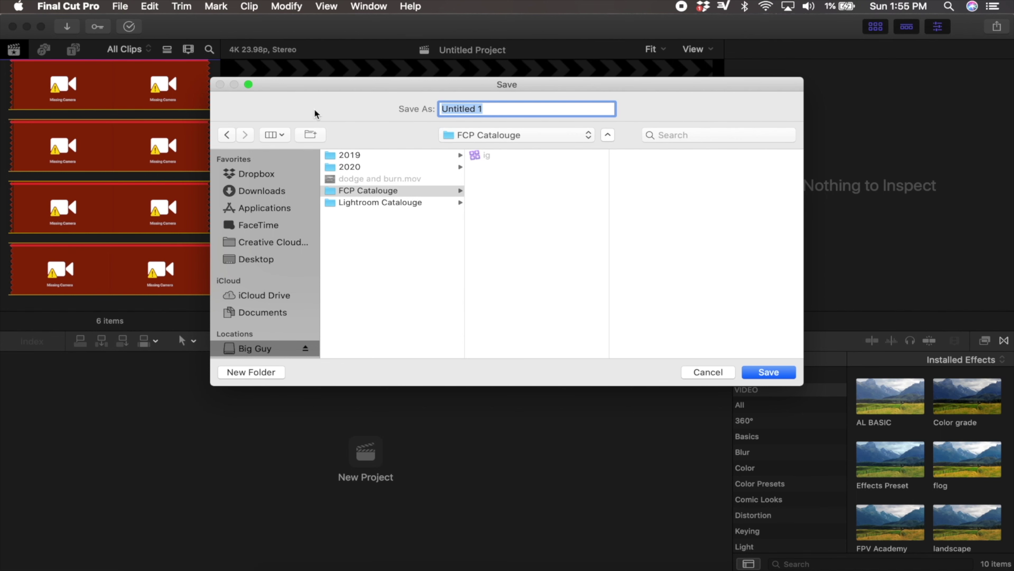
type("Vertigo")
key("Return")
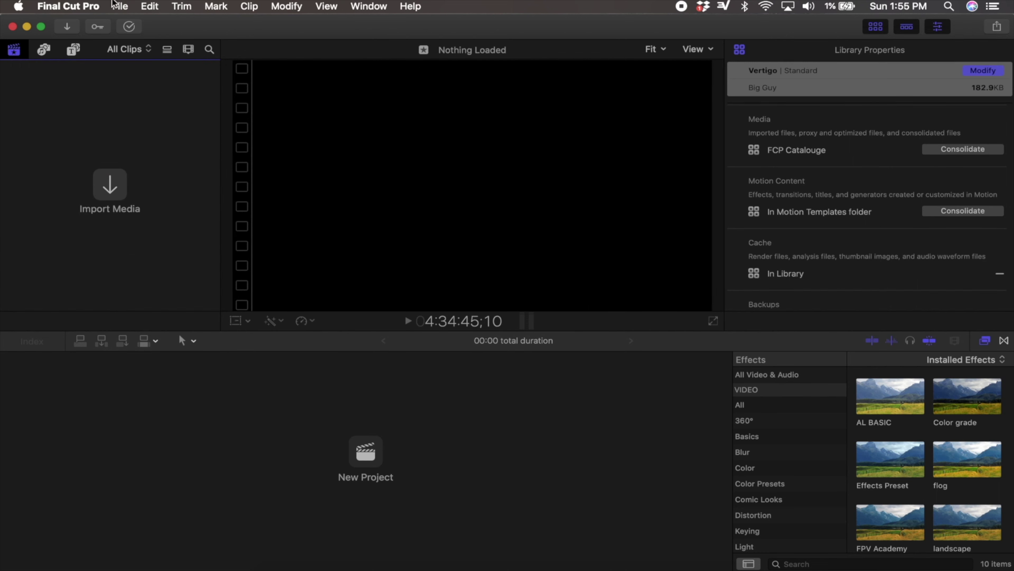
Start a new project named Vertigo Effect with 1080p HD 23.98p settings.
left_click(118, 6)
mouse_move(124, 18)
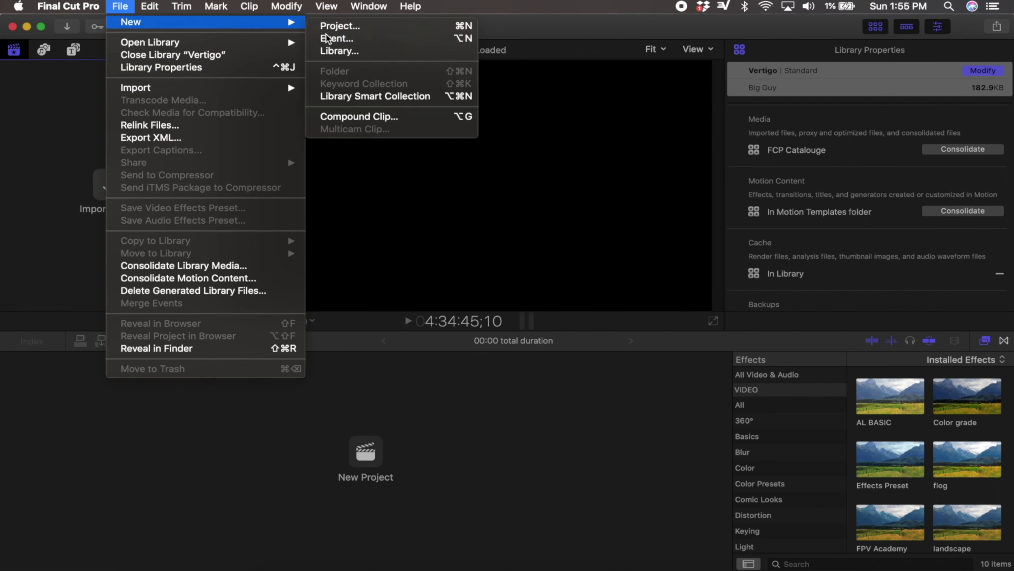
left_click(357, 25)
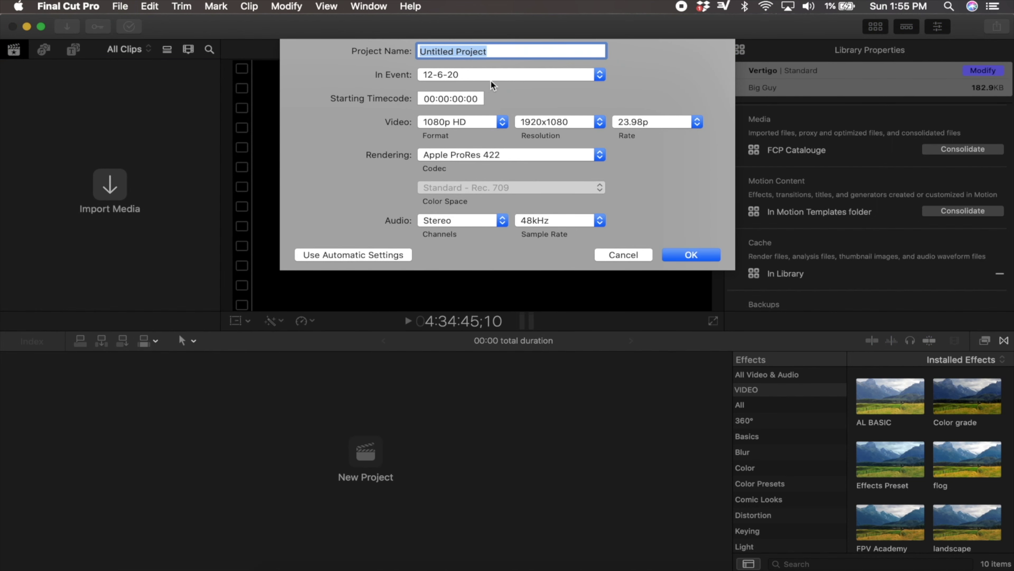
type("Vert")
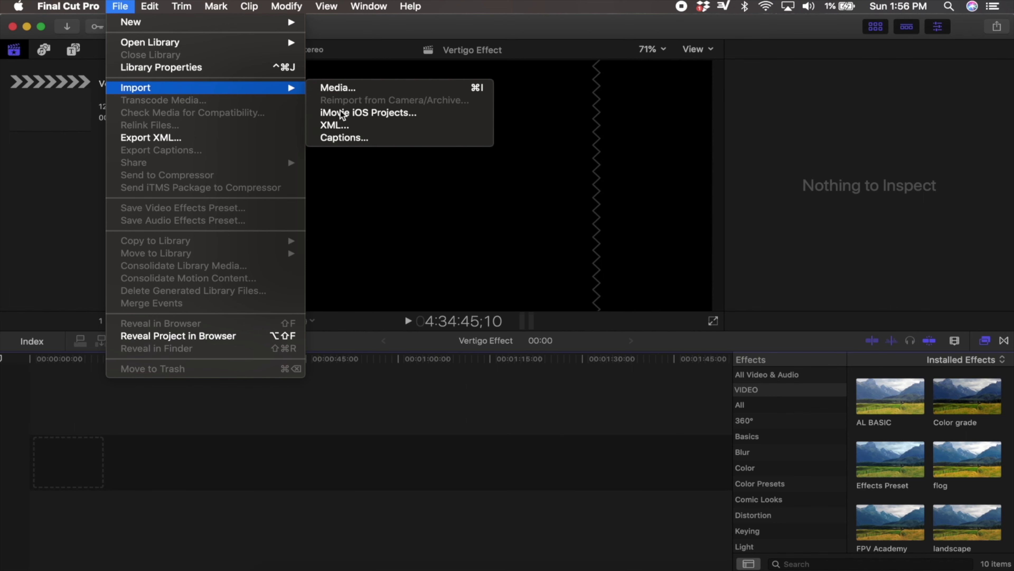
Import the six drone clips and drag DJI_0505 into the empty project timeline.
left_click(399, 89)
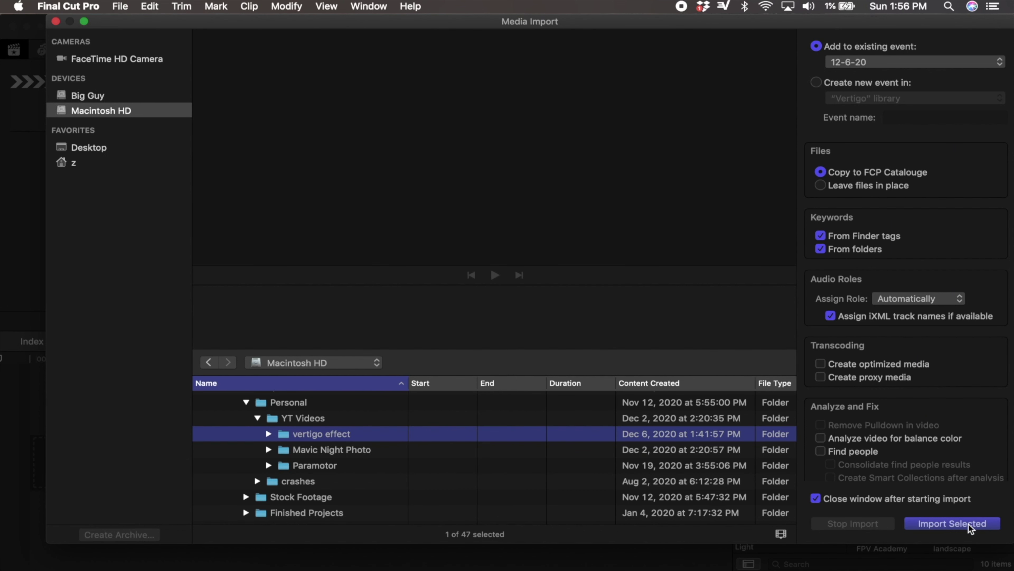
left_click(969, 524)
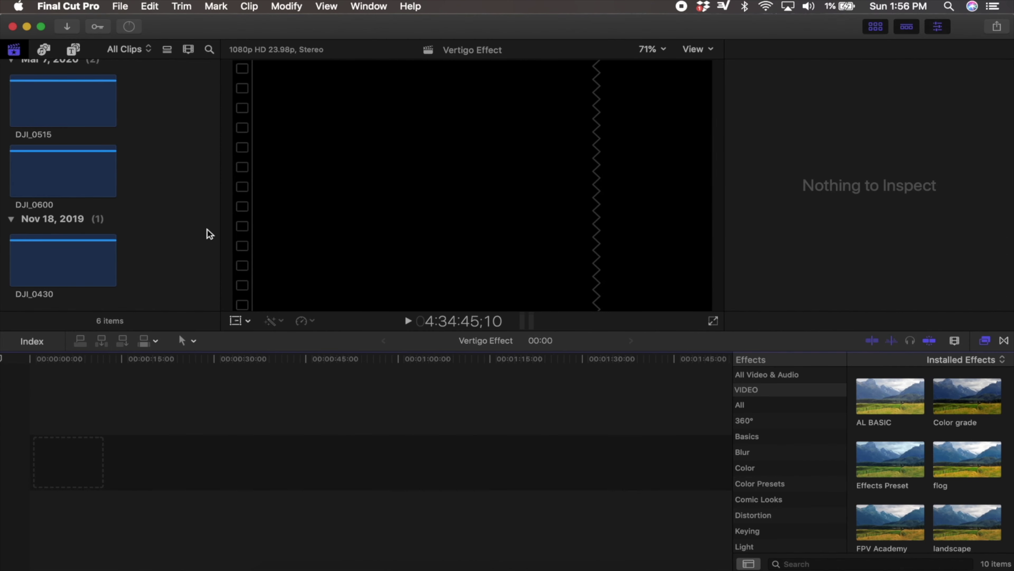
scroll(152, 149, "up", 10)
scroll(152, 145, "down", 3)
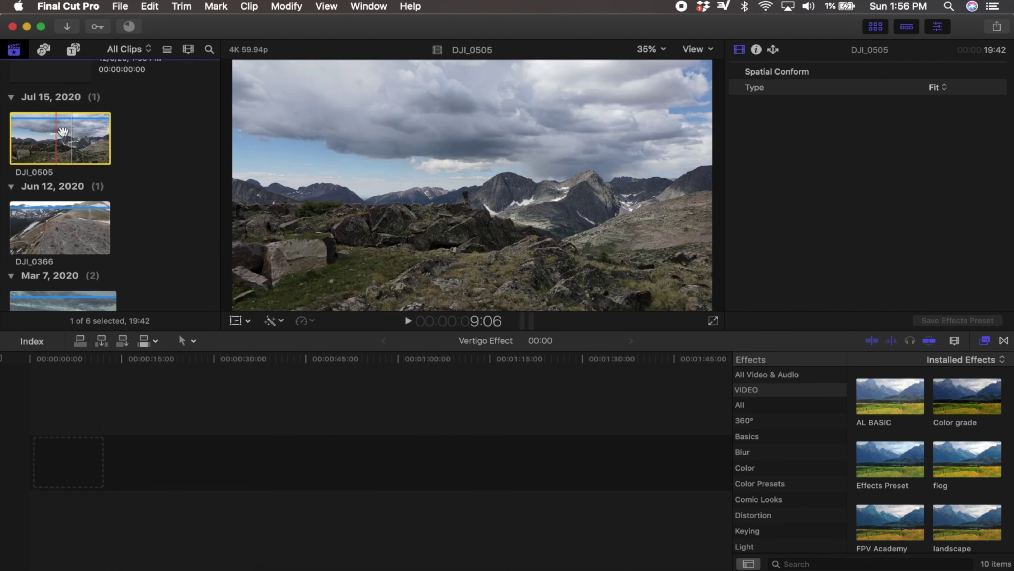
left_click_drag(65, 138, 166, 453)
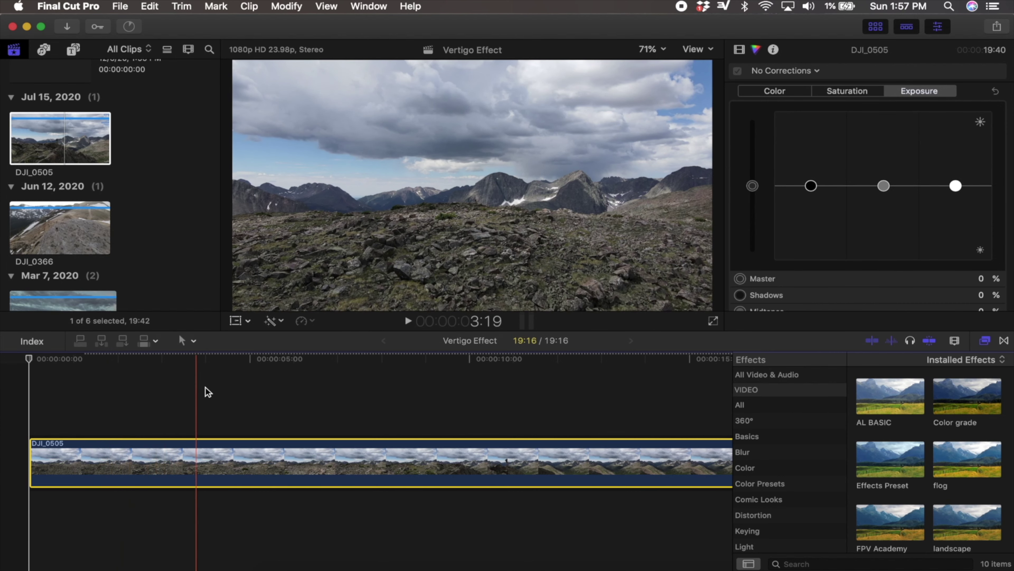
Blade DJI_0505 around 05:13 and delete the opening piece.
left_click(275, 386)
key("cmd+b")
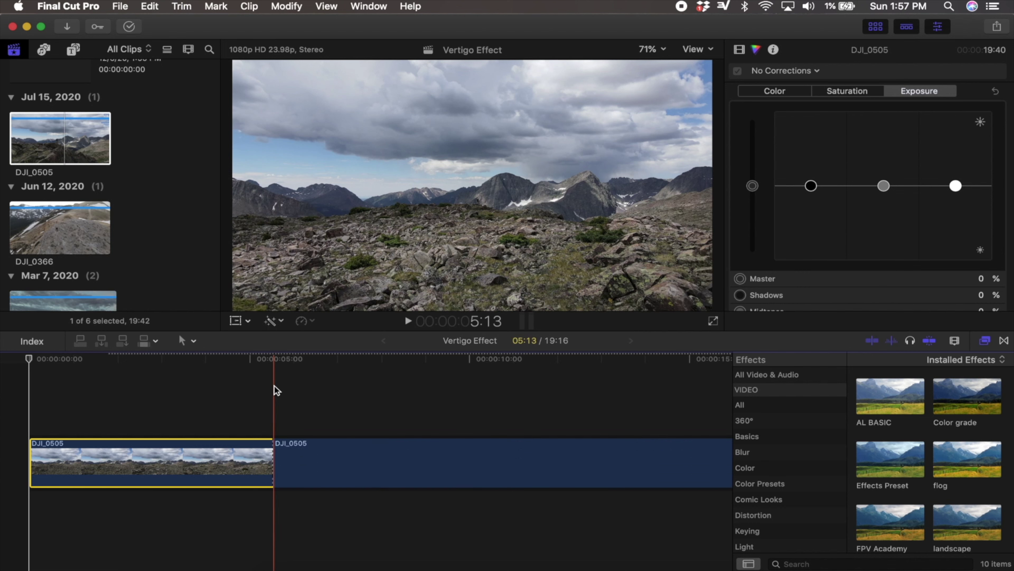
left_click(201, 441)
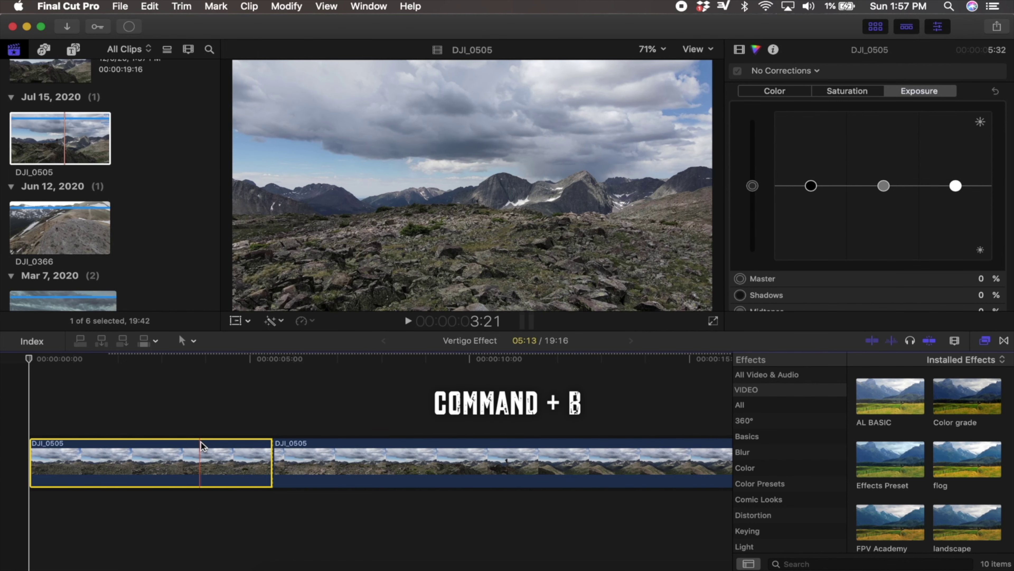
key("Delete")
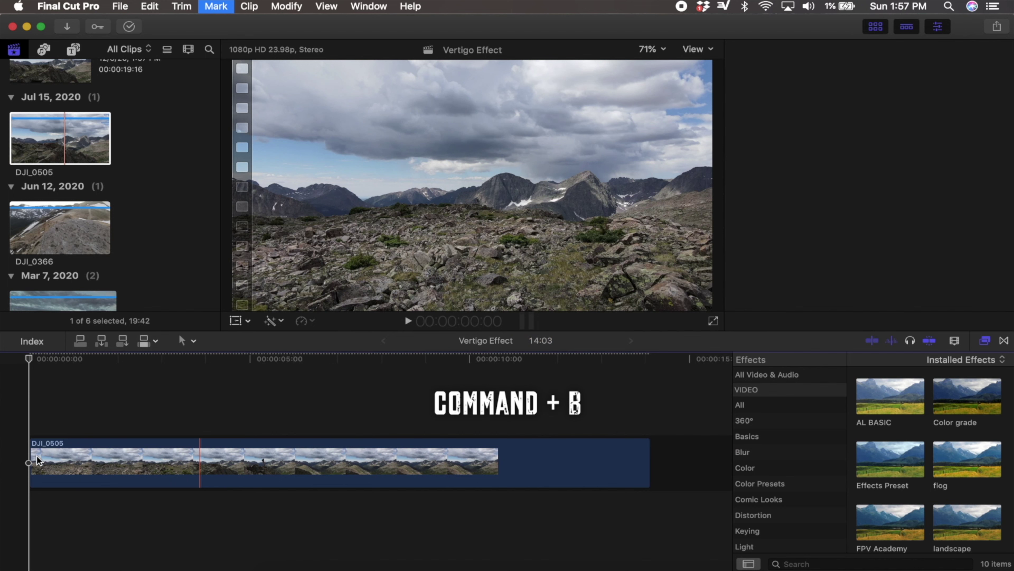
Blade the remaining clip at its end point and cut away the trailing piece, leaving 09:19.
left_click(37, 456)
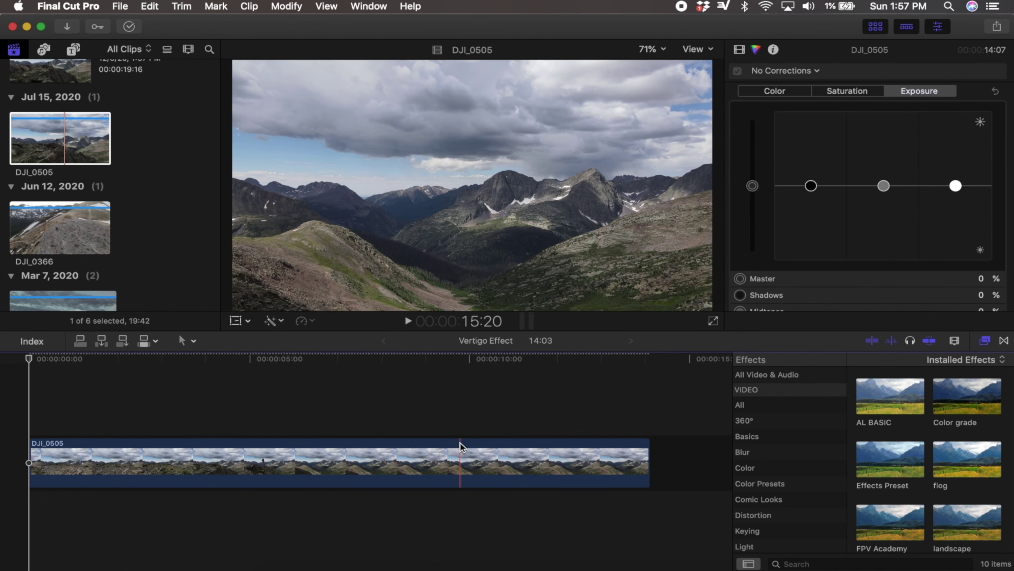
key("super+b")
left_click(520, 403)
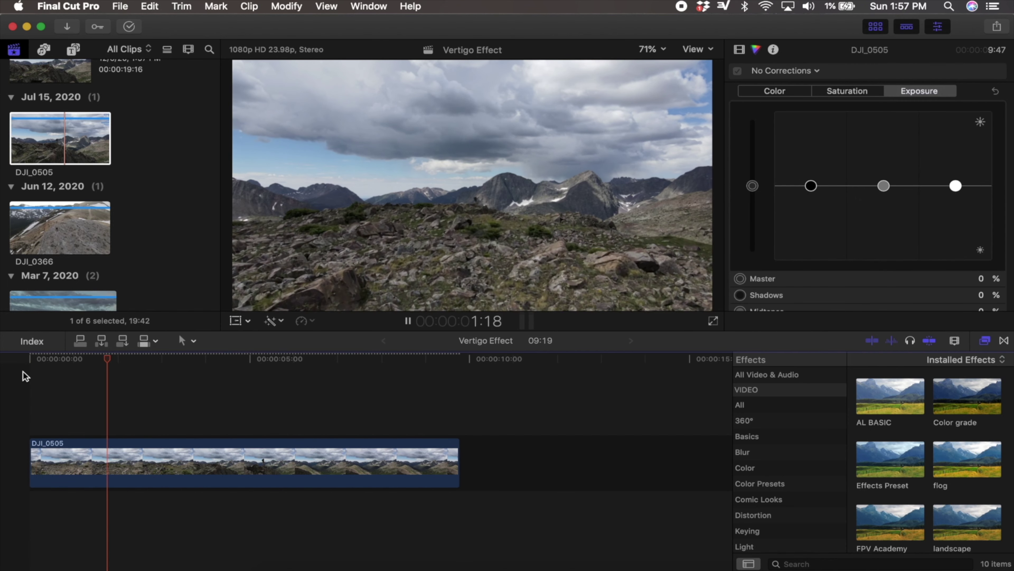
key("space")
left_click(218, 443)
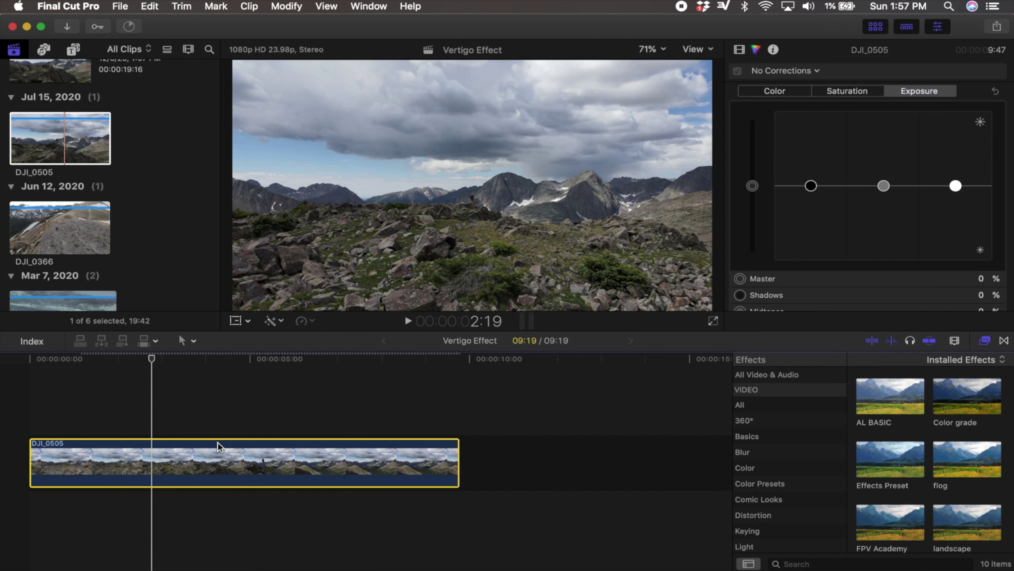
At DJI_0505's first frame, turn on the Transform controls and set viewer zoom to 50%.
key("Up")
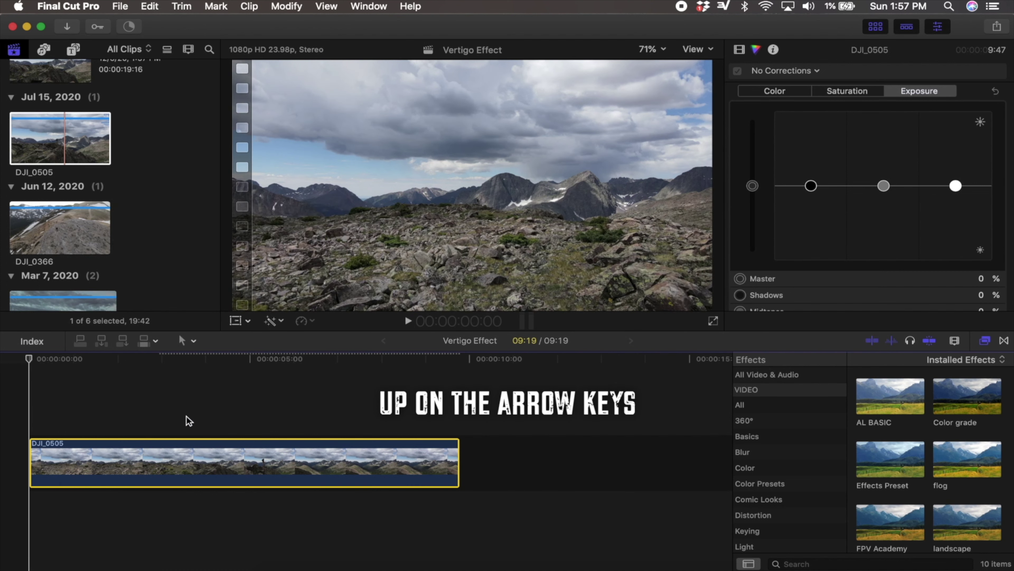
left_click(236, 321)
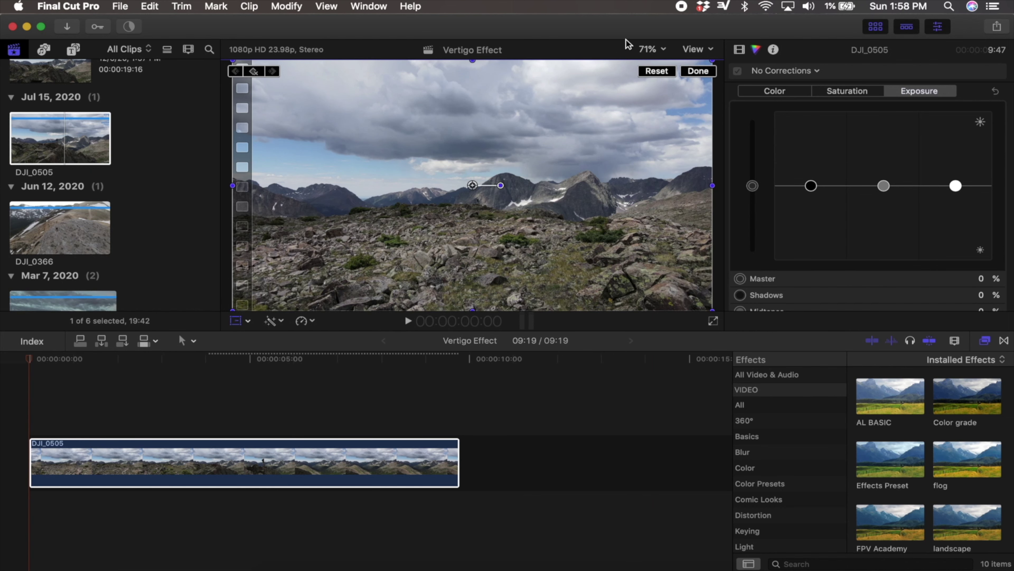
left_click(662, 50)
left_click(663, 49)
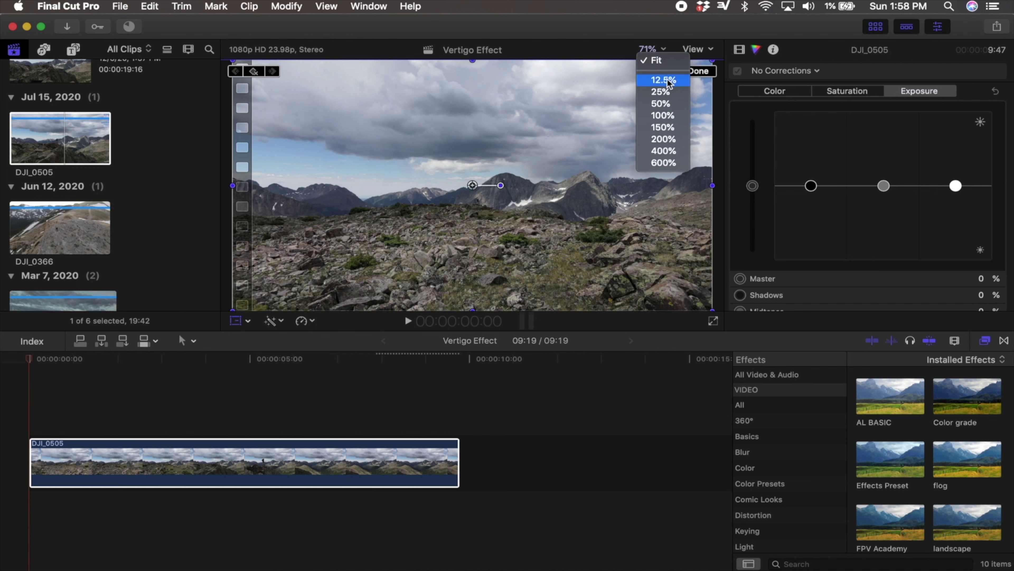
left_click(667, 105)
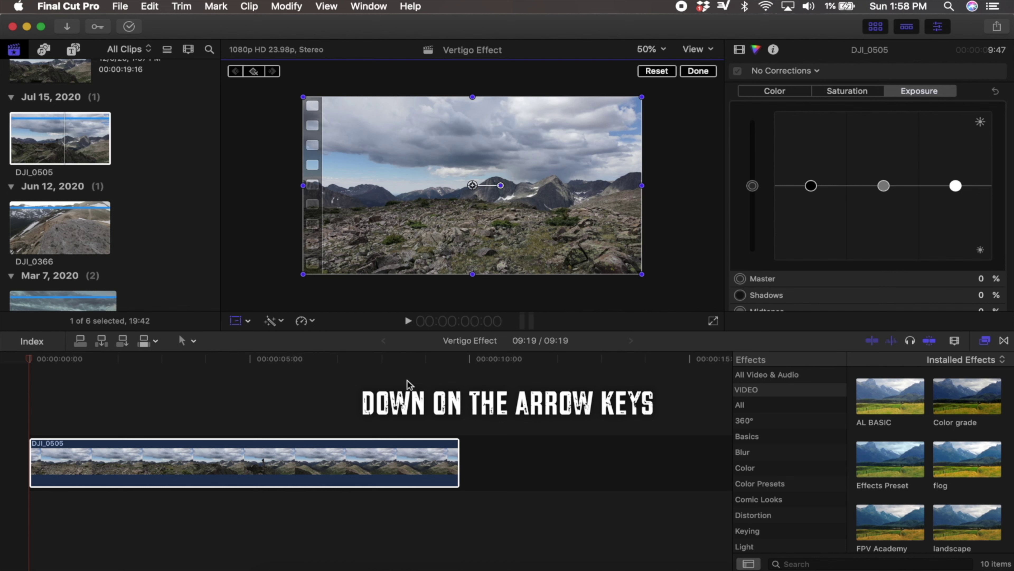
Keyframe the transform on DJI_0505's last frame and scale that frame up to 139%.
key("Down")
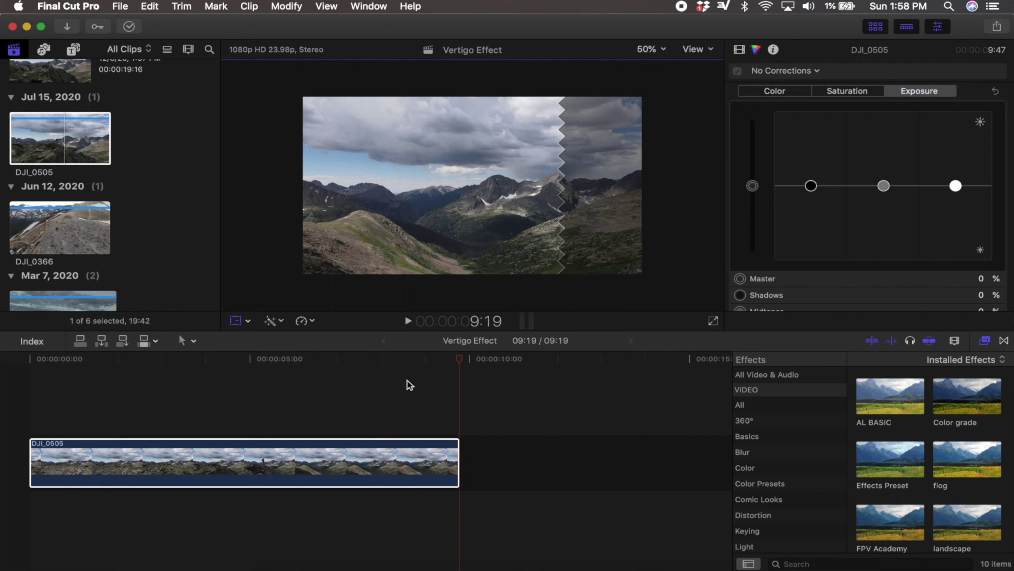
key("Left")
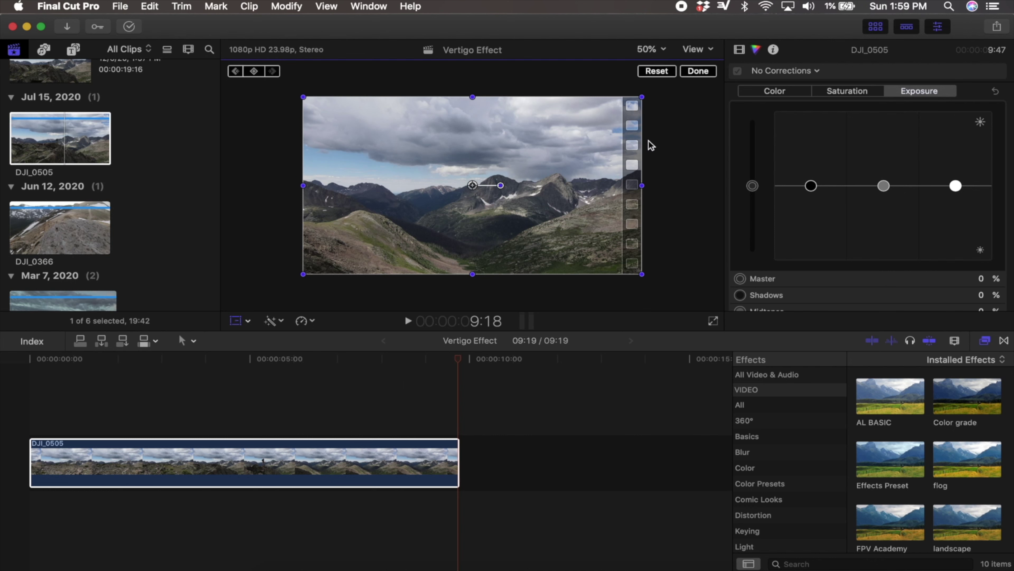
left_click(258, 72)
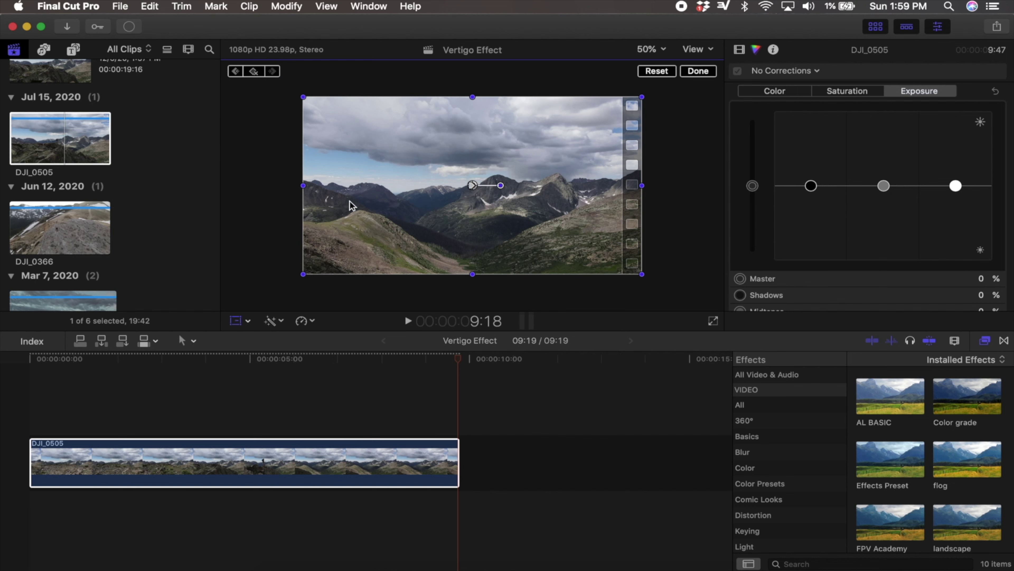
left_click_drag(304, 275, 257, 309)
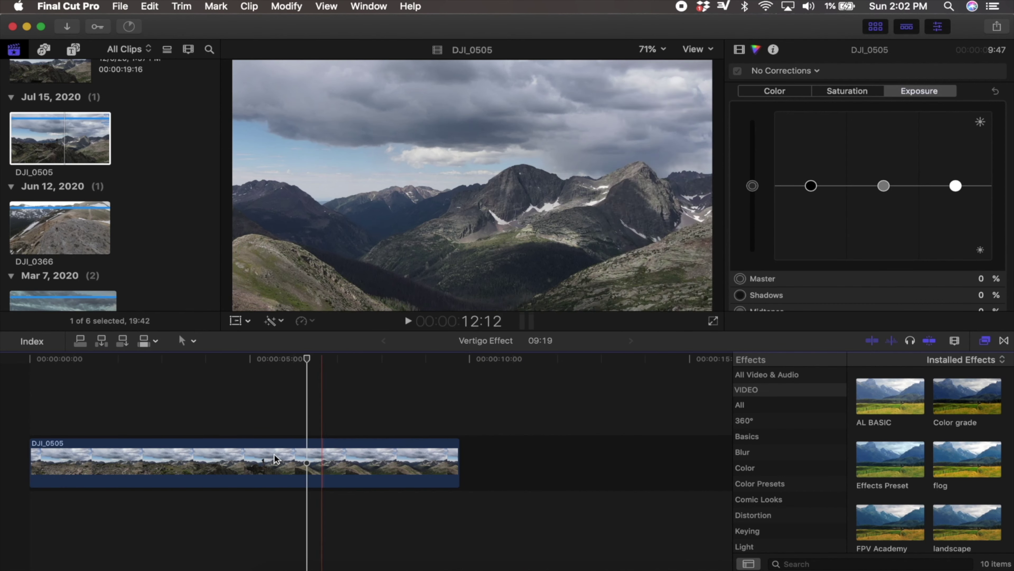
Replace DJI_0505 with DJI_0366 and cut away its opening up to about 8:05.
key("Delete")
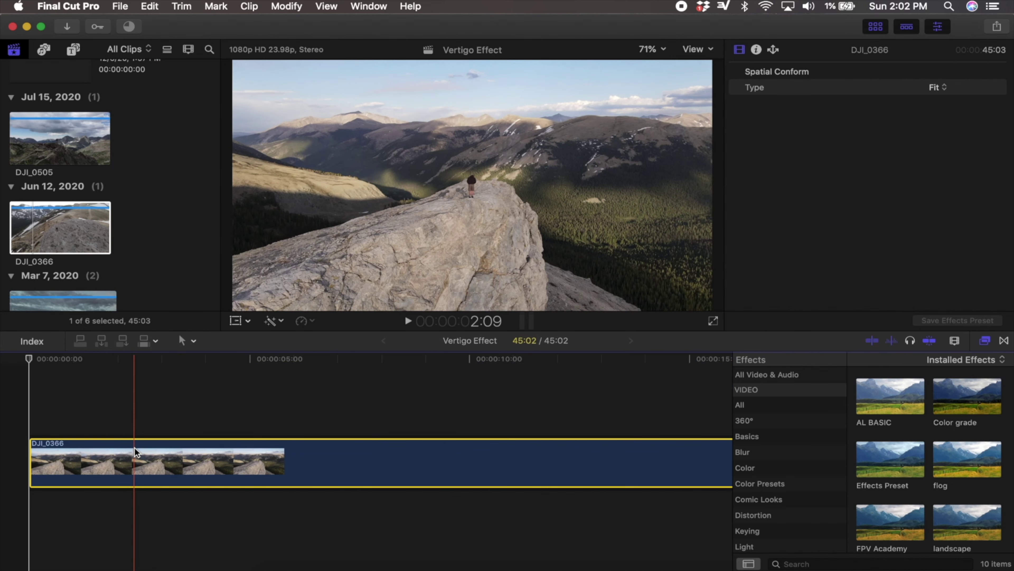
key("super+6")
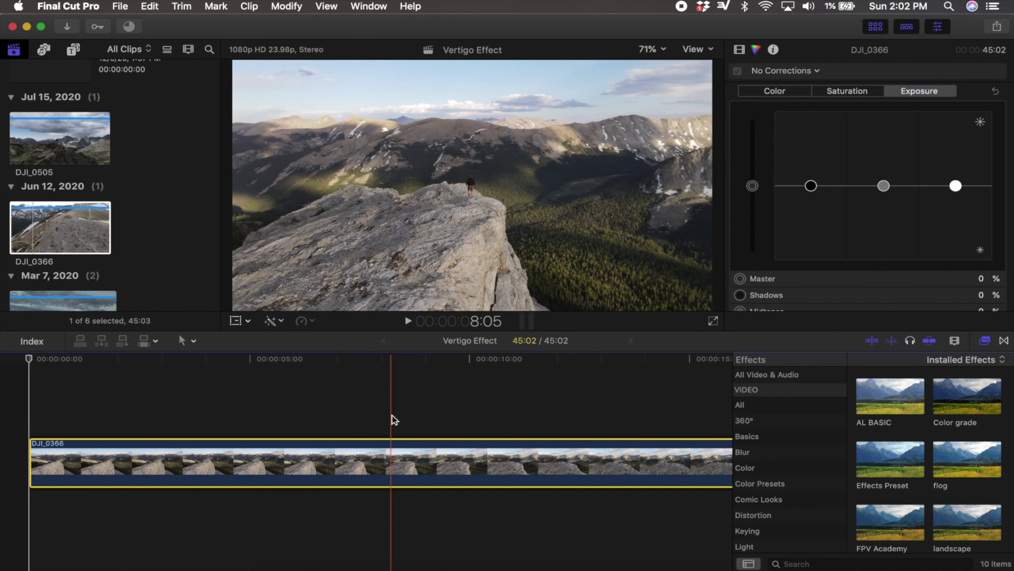
key("super+b")
key("Delete")
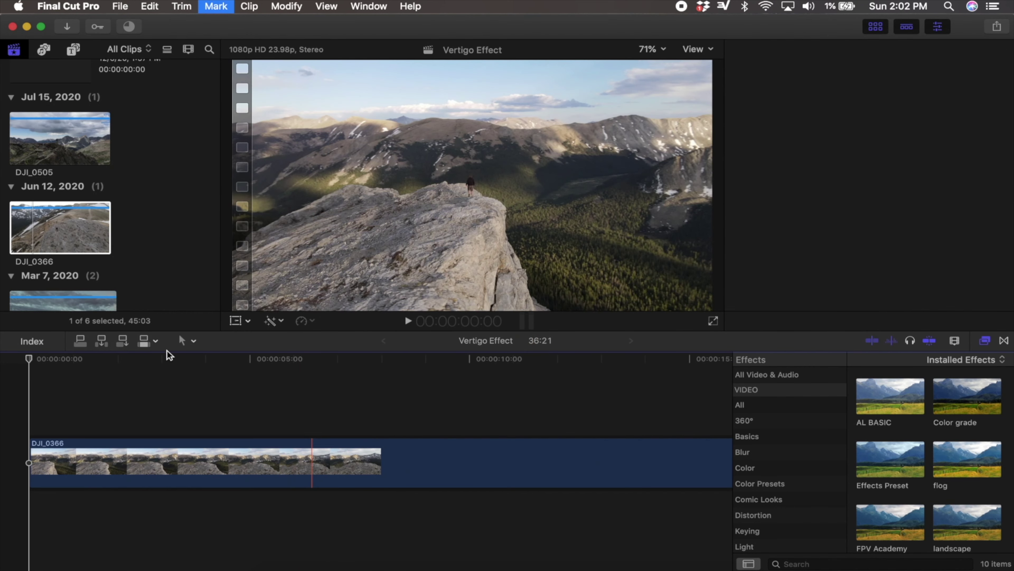
scroll(356, 455, "right", 5)
key("super+minus")
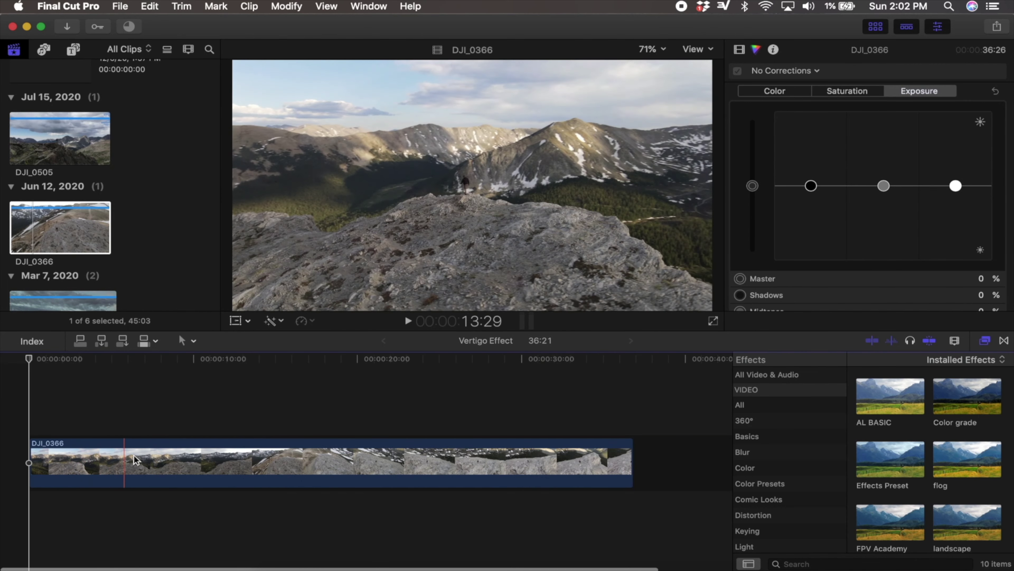
Blade off DJI_0366's end to leave 12:09, then select it and enable the Transform controls.
key("super+b")
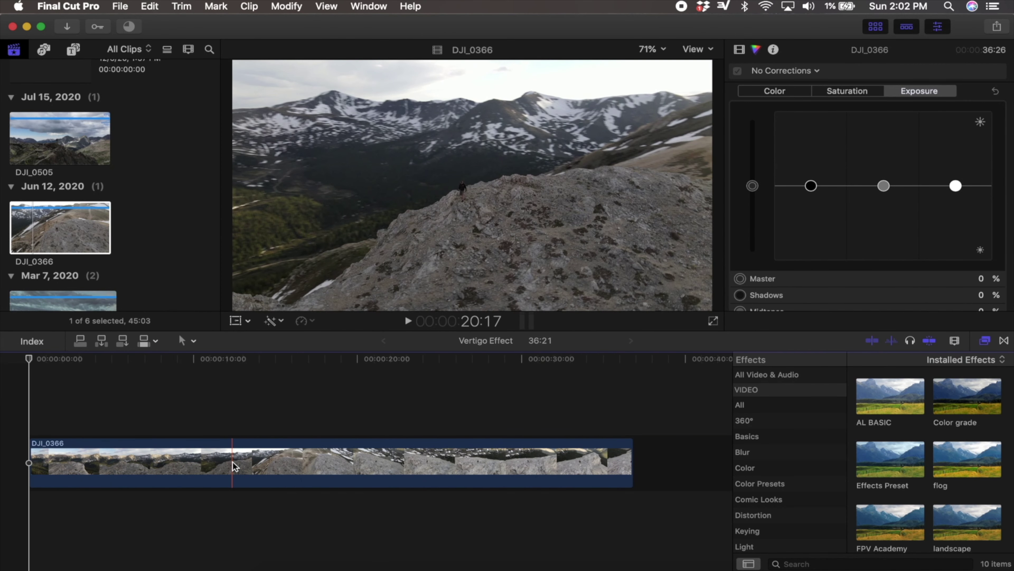
left_click(465, 484)
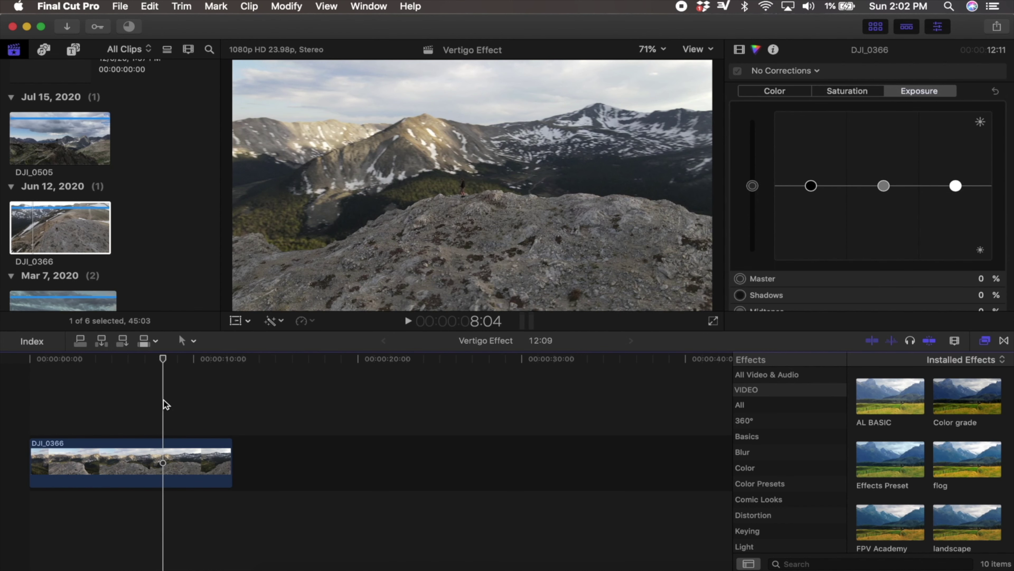
key("Home")
left_click(174, 467)
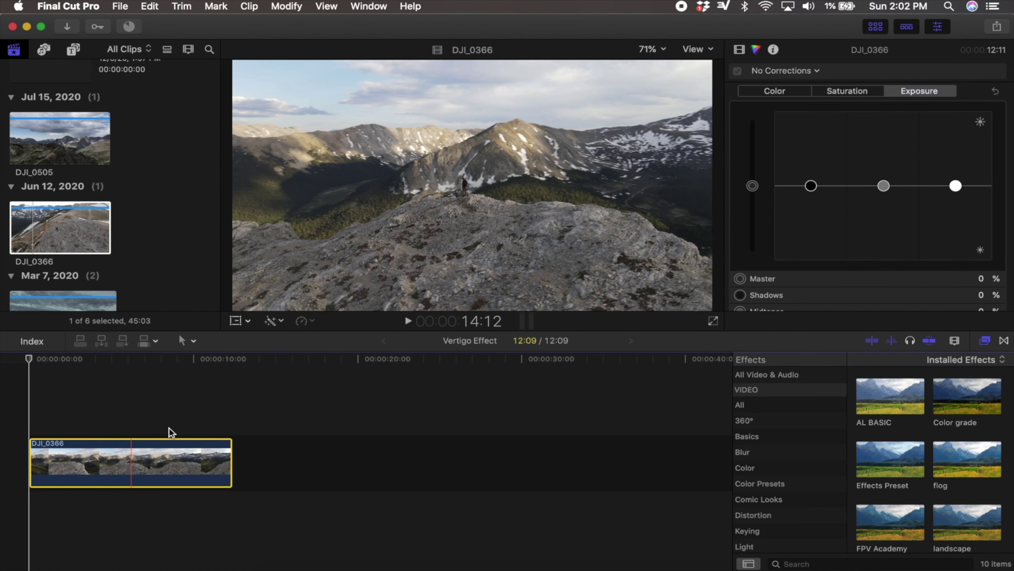
left_click(236, 320)
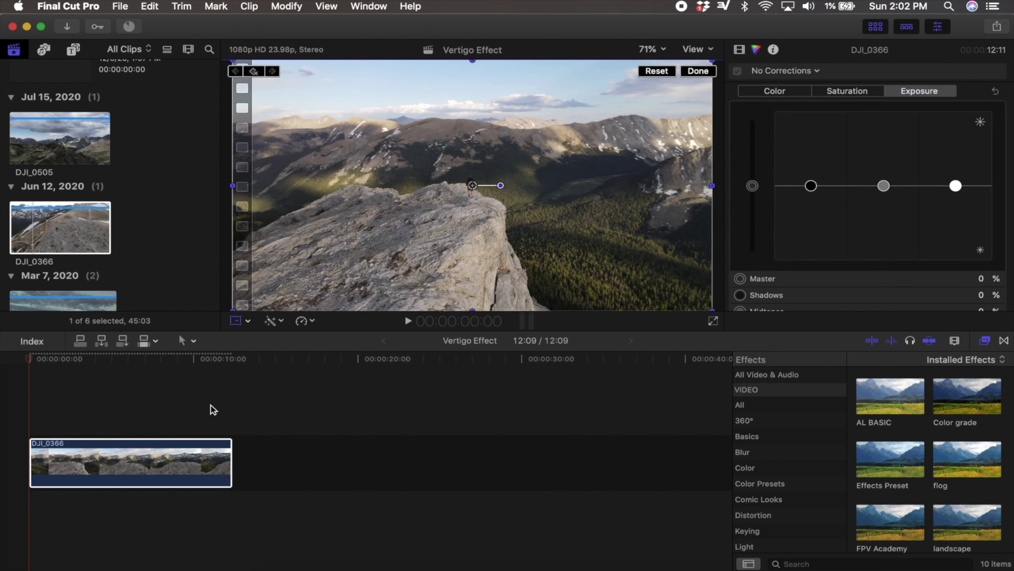
On DJI_0366's last frame, at 50% viewer zoom, scale the image to 125% and lower it 49 px.
key("End")
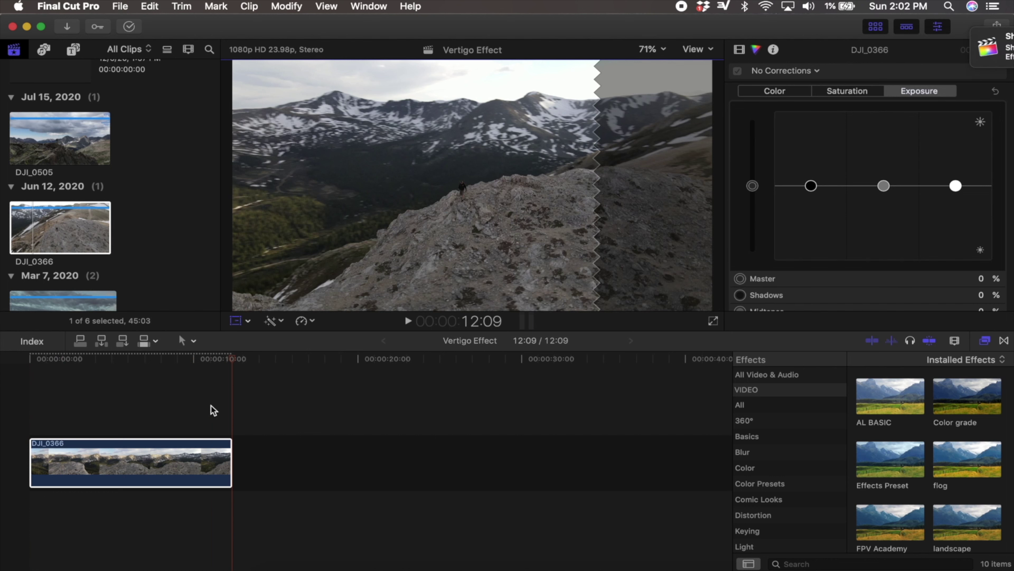
key("Left")
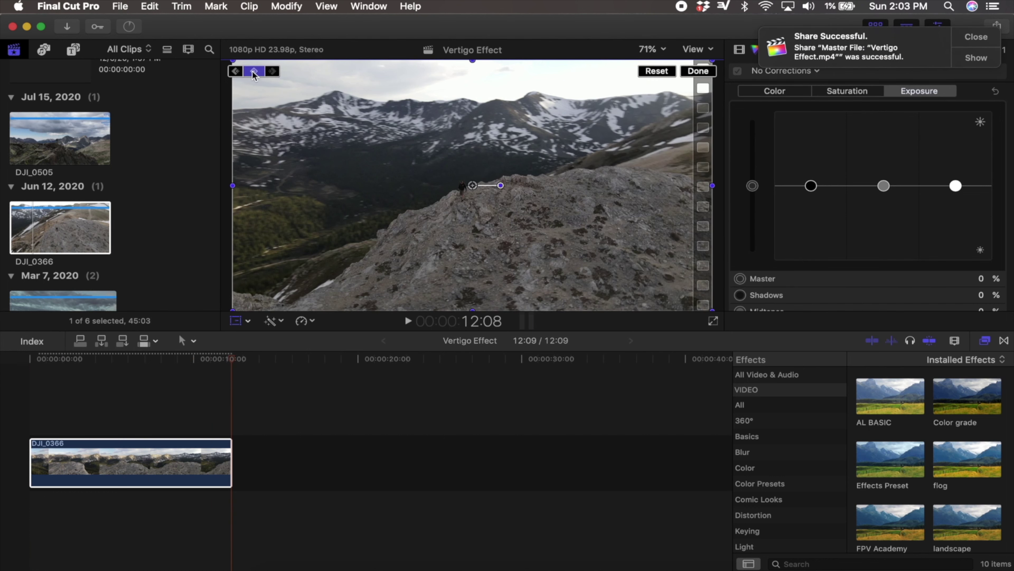
left_click(664, 50)
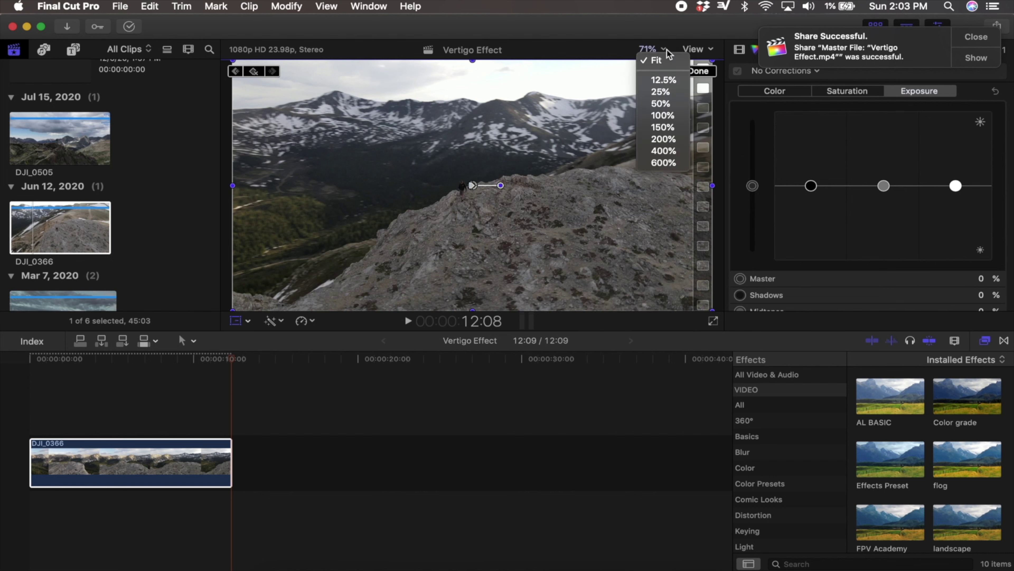
left_click(660, 104)
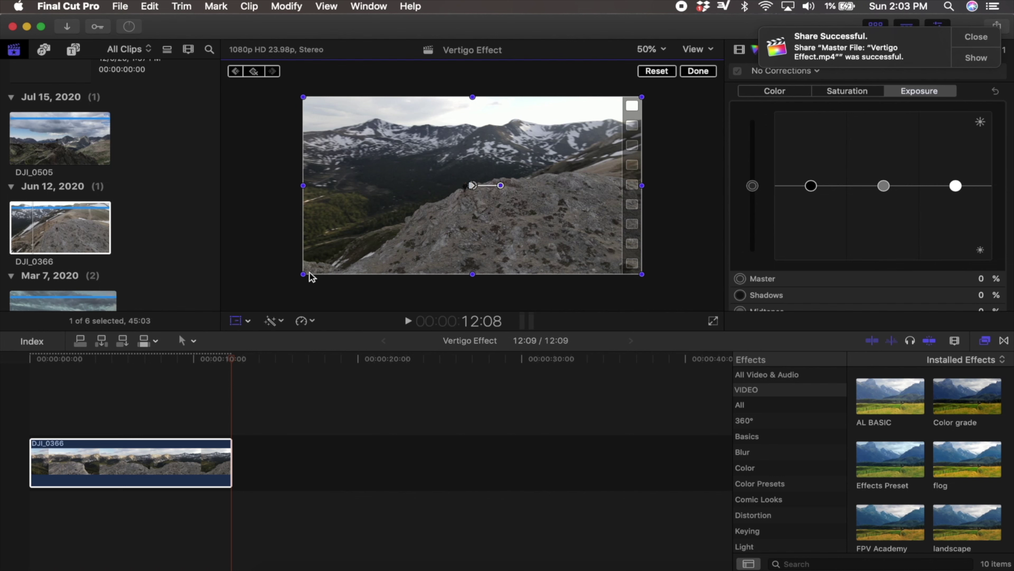
left_click_drag(303, 272, 241, 306)
left_click_drag(474, 189, 474, 197)
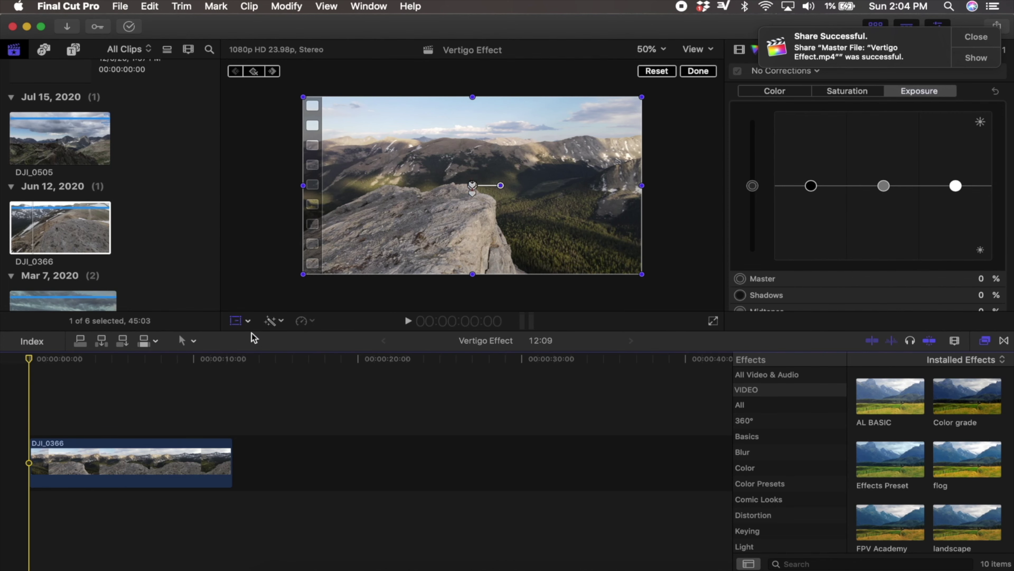
Finish the transform, set the viewer back to Fit, and play the clip full screen.
left_click(235, 321)
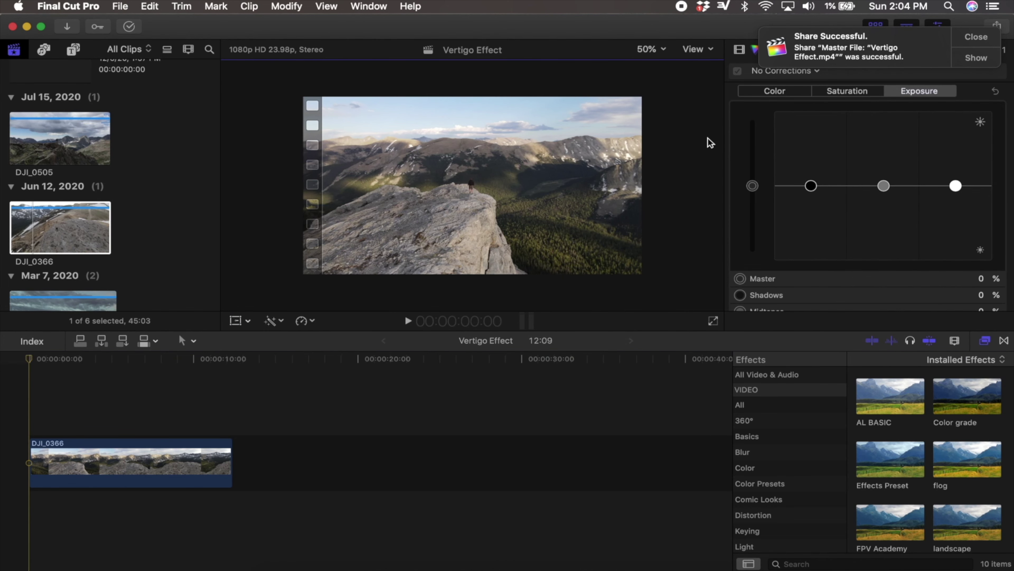
left_click(651, 49)
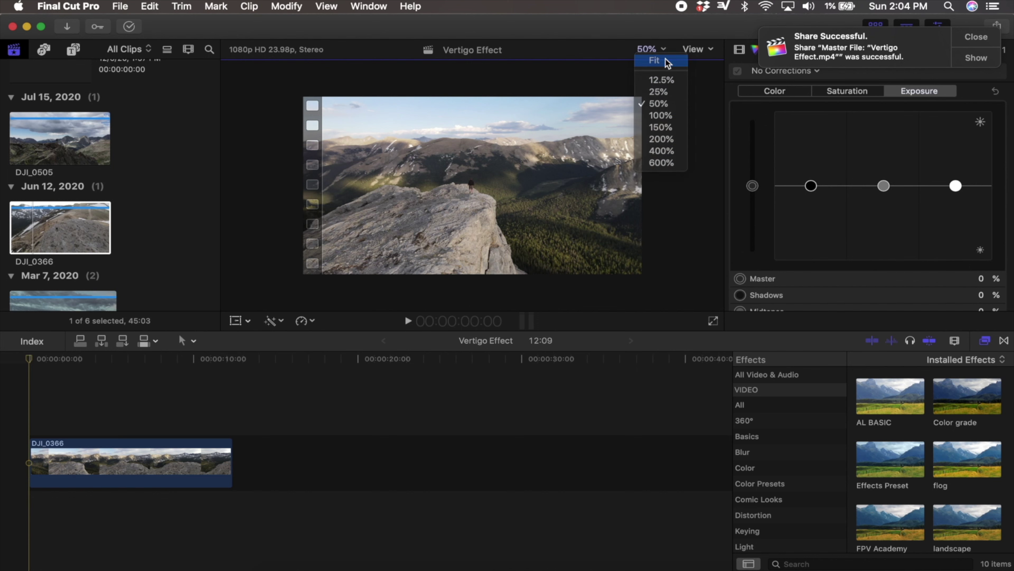
left_click(667, 61)
left_click(972, 37)
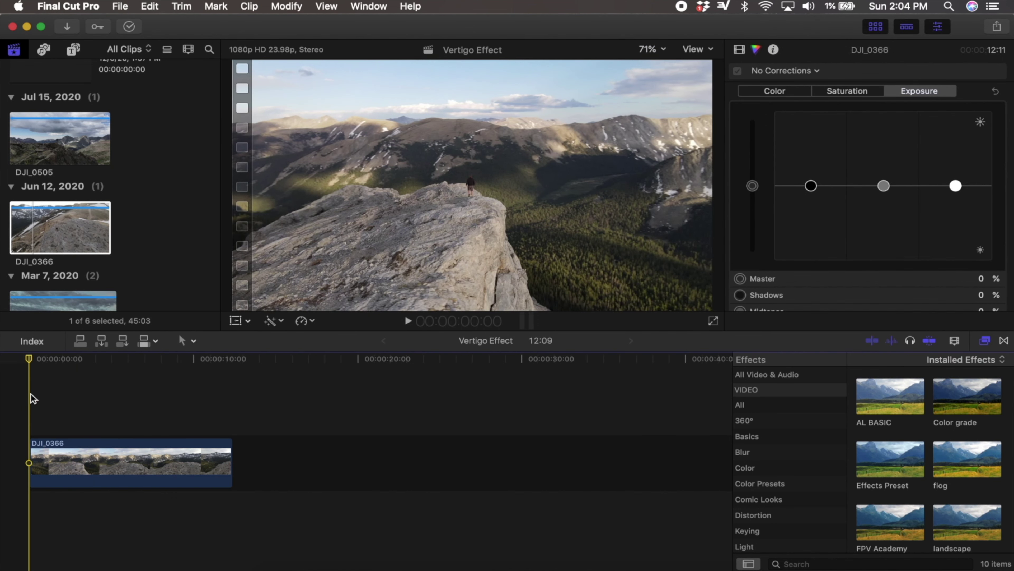
key("super+shift+f")
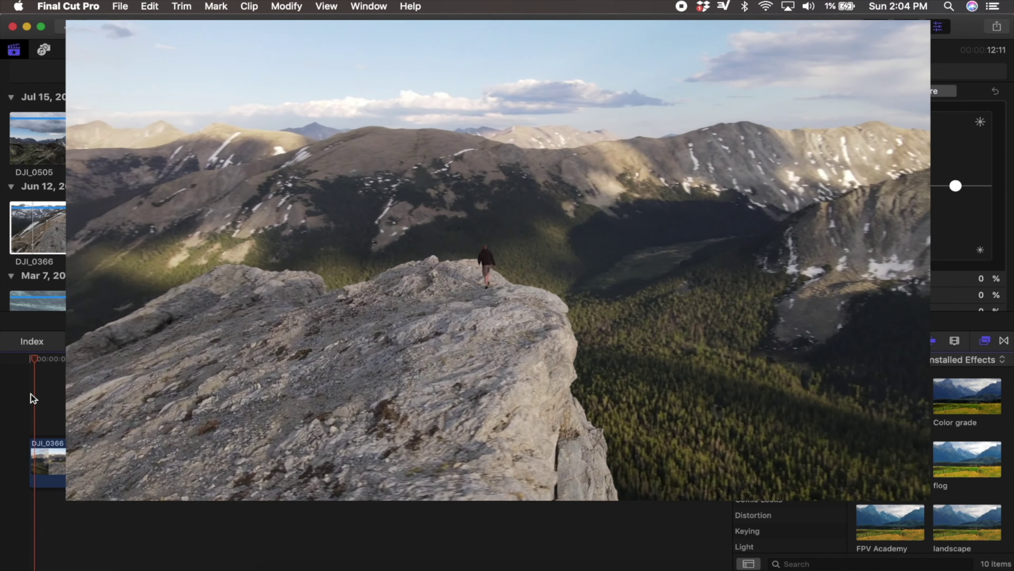